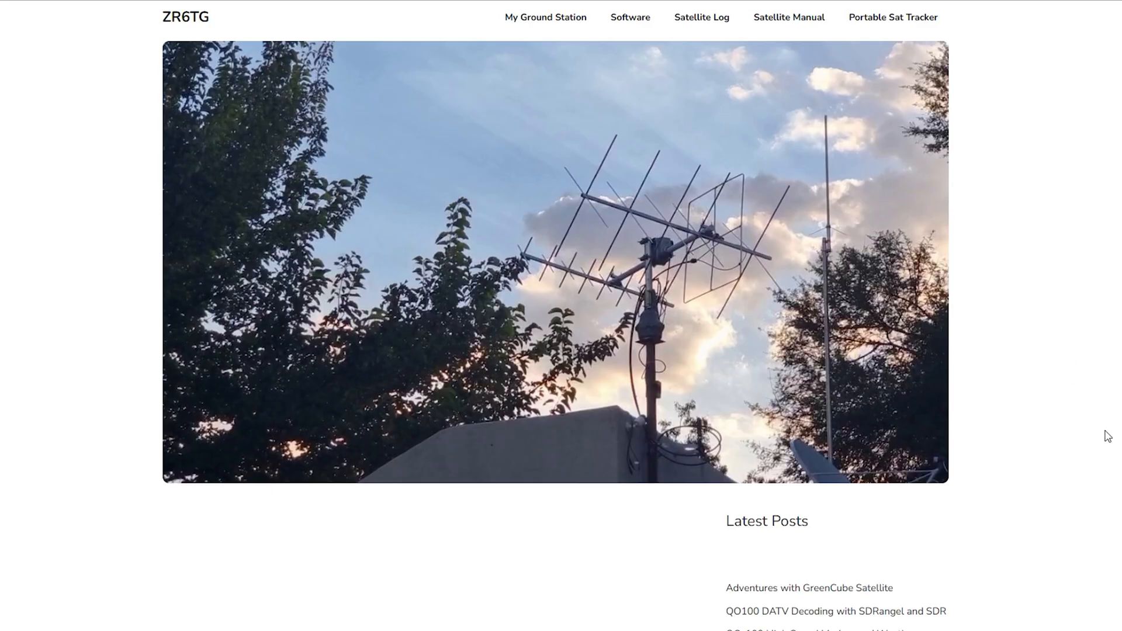
pyautogui.scroll(-4, 1107, 435)
pyautogui.scroll(-4, 1107, 436)
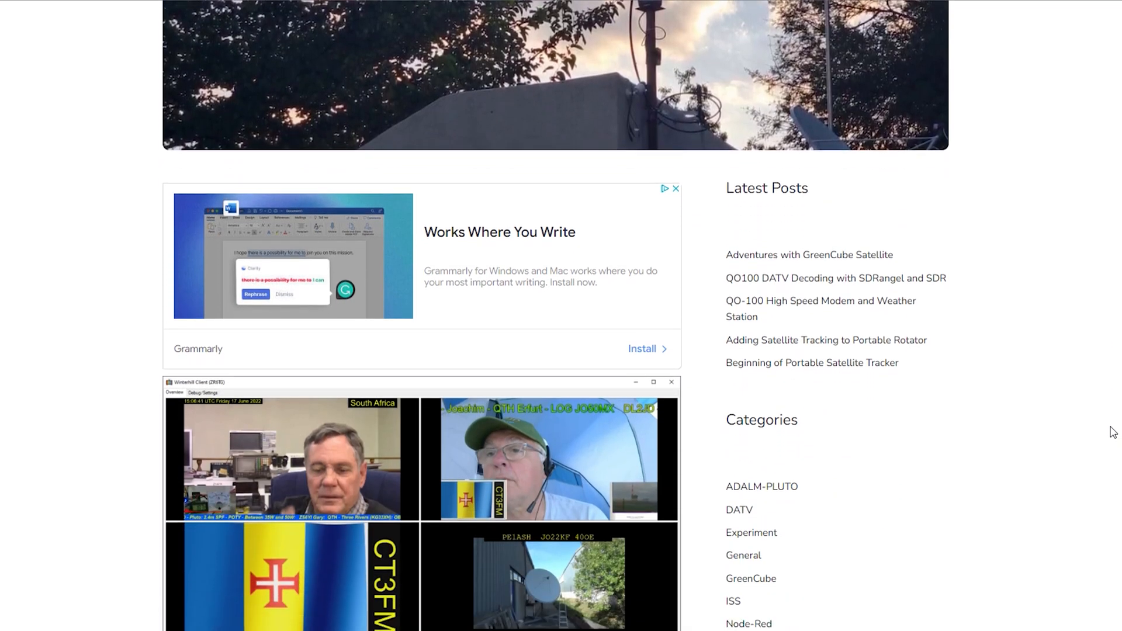
pyautogui.scroll(-3, 1112, 431)
pyautogui.scroll(-3, 1111, 431)
pyautogui.scroll(-2, 1112, 432)
pyautogui.scroll(-2, 1112, 432)
pyautogui.scroll(-2, 1112, 432)
pyautogui.scroll(-1, 1112, 432)
pyautogui.scroll(-1, 1111, 431)
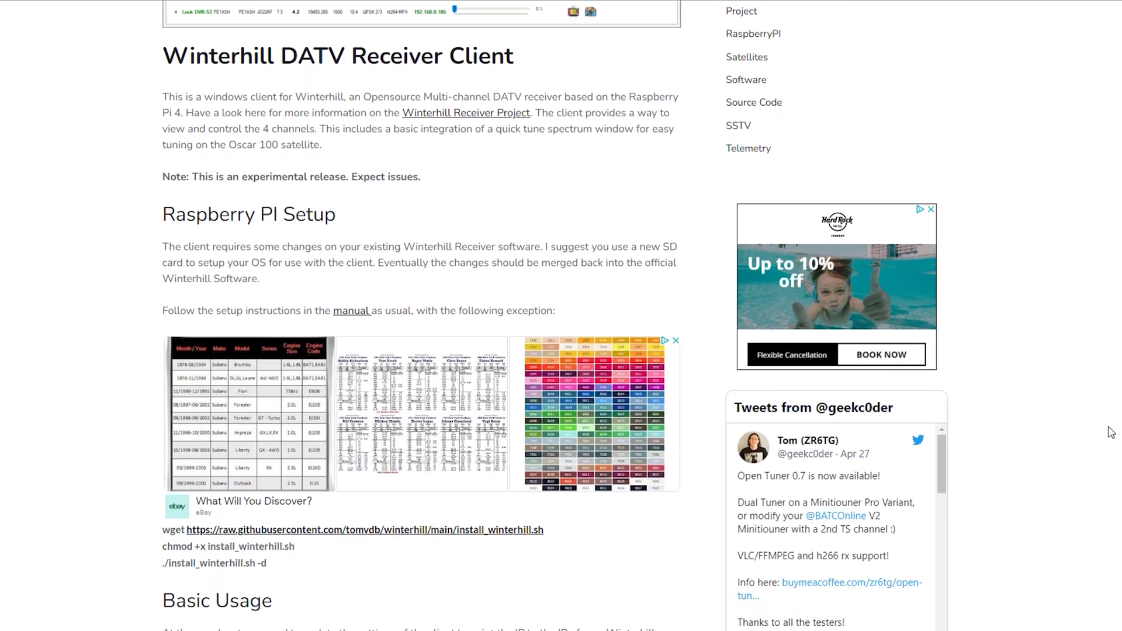
pyautogui.scroll(-1, 1112, 431)
# Select the wget, chmod and install_winterhill command lines in the article's Raspberry Pi setup.
pyautogui.moveTo(316, 469); pyautogui.dragTo(162, 433)
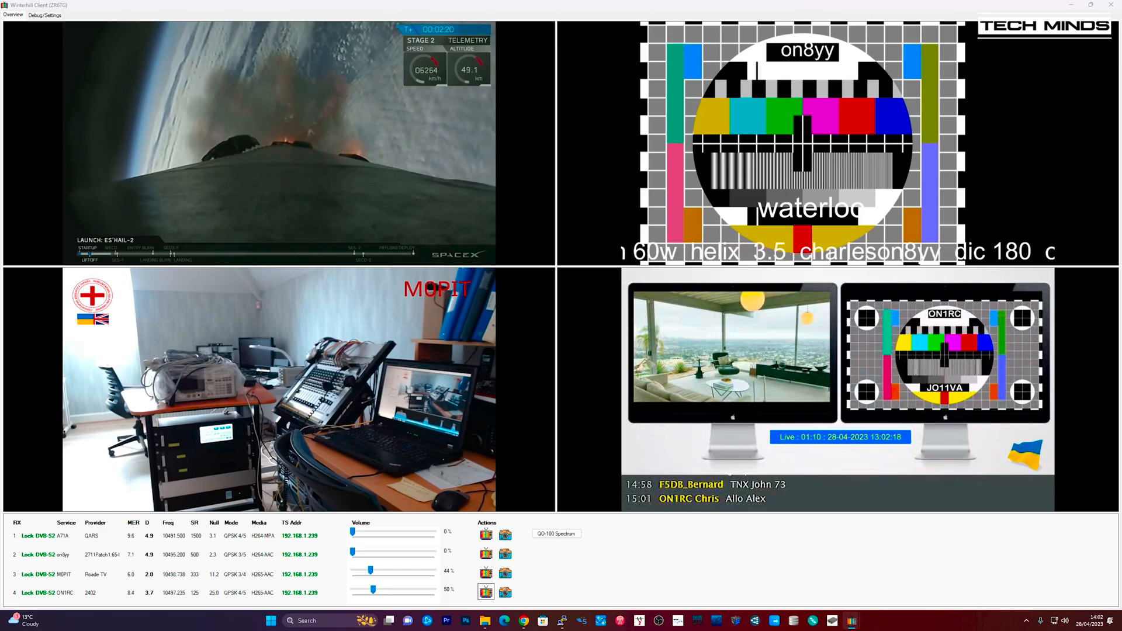
# Show the QO-100 spectrum and position it over the lower-right video pane.
pyautogui.click(556, 534)
pyautogui.moveTo(514, 389); pyautogui.dragTo(733, 484)
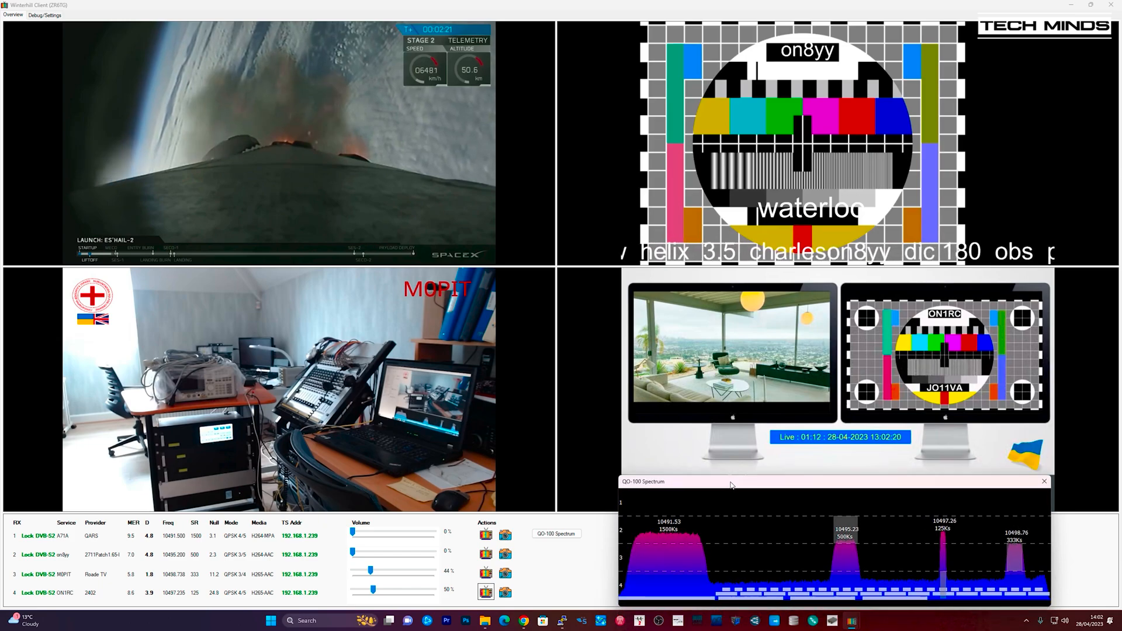
pyautogui.moveTo(732, 484)
pyautogui.mouseDown()
pyautogui.moveTo(743, 485)
pyautogui.moveTo(744, 516)
pyautogui.mouseUp()
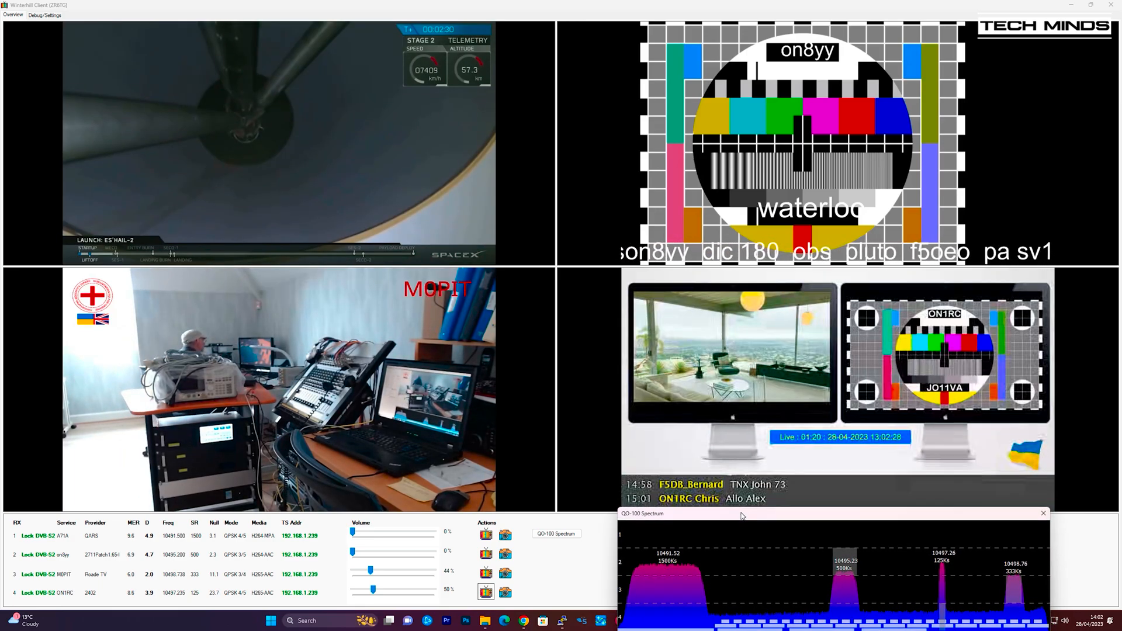
pyautogui.moveTo(742, 516); pyautogui.dragTo(741, 512)
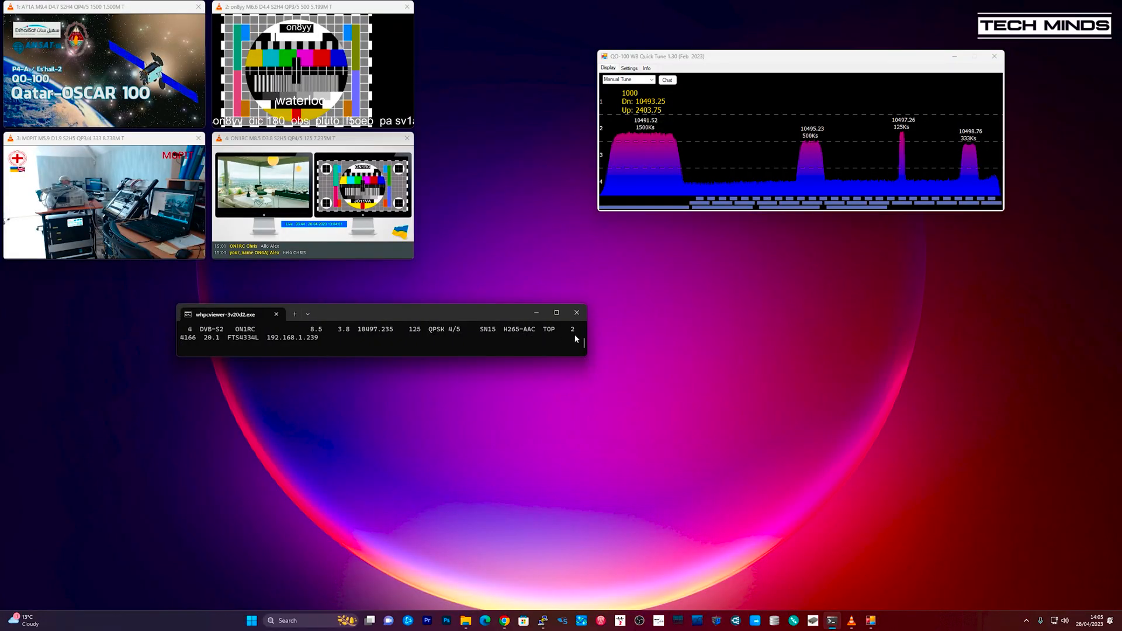
# Widen the whpcviewer status console so all four receiver lines fit, and move it lower.
pyautogui.moveTo(585, 336)
pyautogui.mouseDown()
pyautogui.moveTo(779, 342)
pyautogui.moveTo(726, 378)
pyautogui.mouseUp()
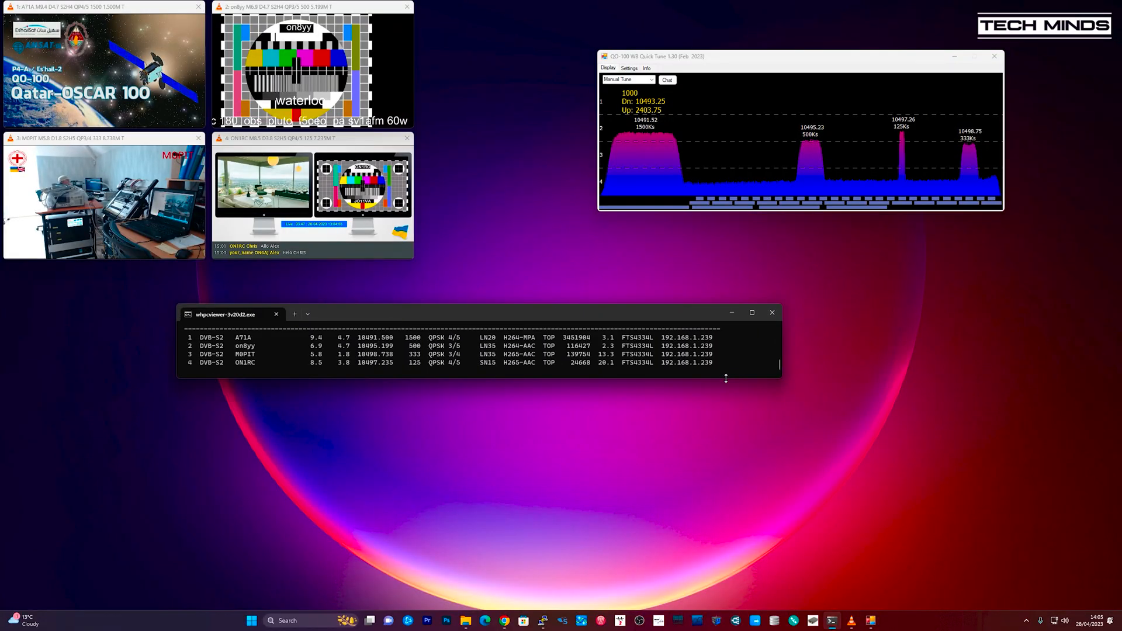
pyautogui.moveTo(642, 314); pyautogui.dragTo(685, 377)
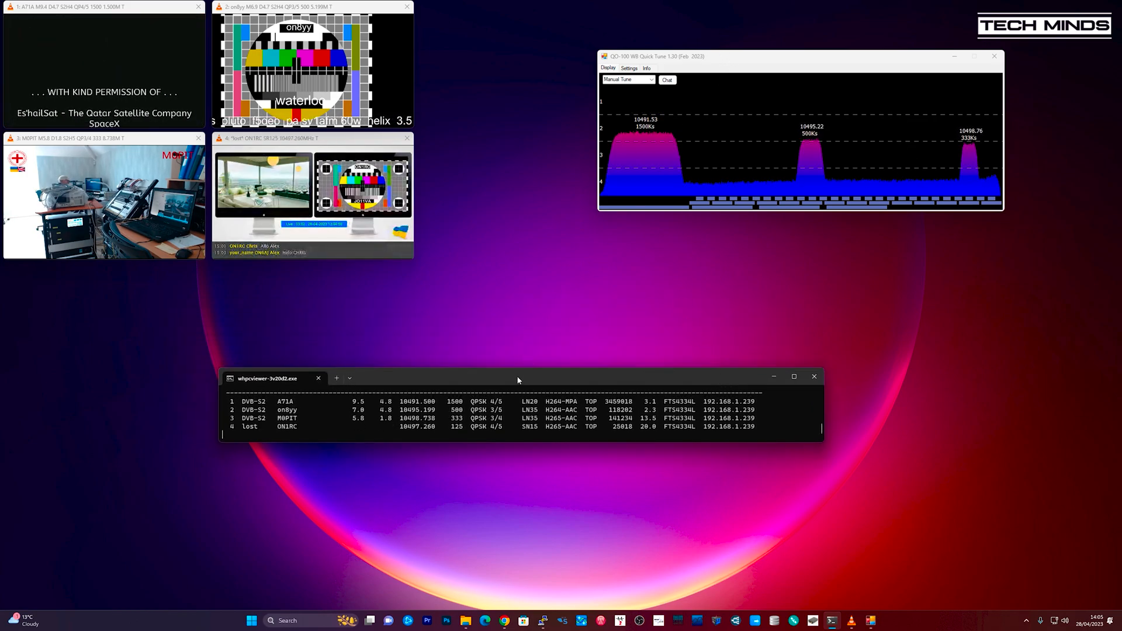
pyautogui.moveTo(518, 380); pyautogui.dragTo(552, 425)
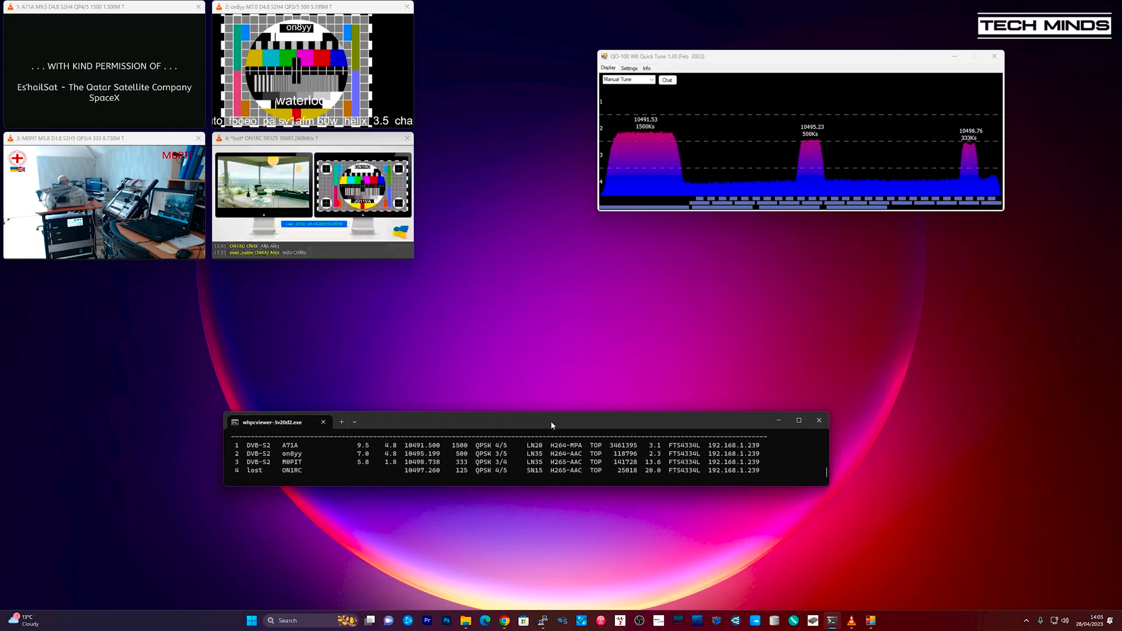
# Centre the QO-100 WB Quick Tune spectrum above the console and move the on8yy video right.
pyautogui.moveTo(697, 56); pyautogui.dragTo(447, 263)
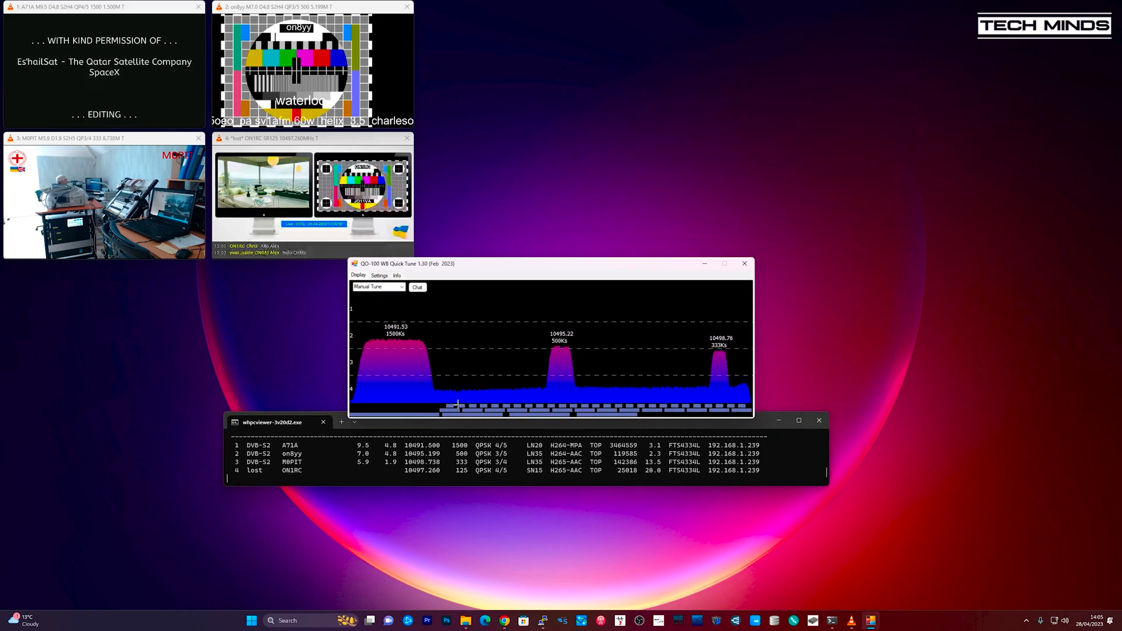
pyautogui.moveTo(484, 422); pyautogui.dragTo(497, 478)
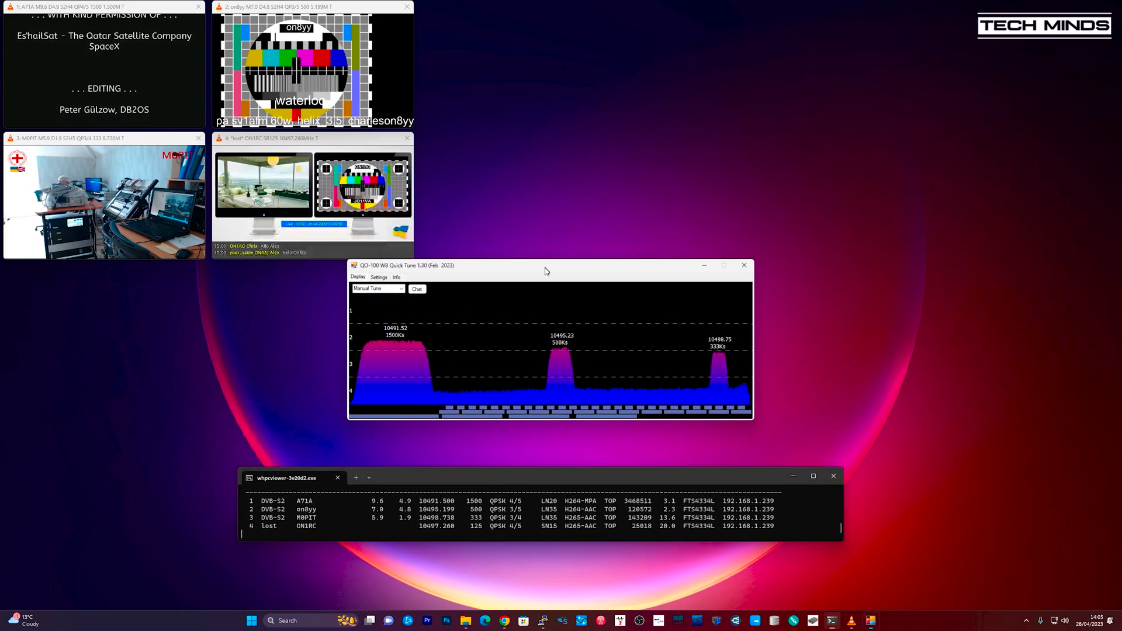
pyautogui.moveTo(546, 269); pyautogui.dragTo(546, 309)
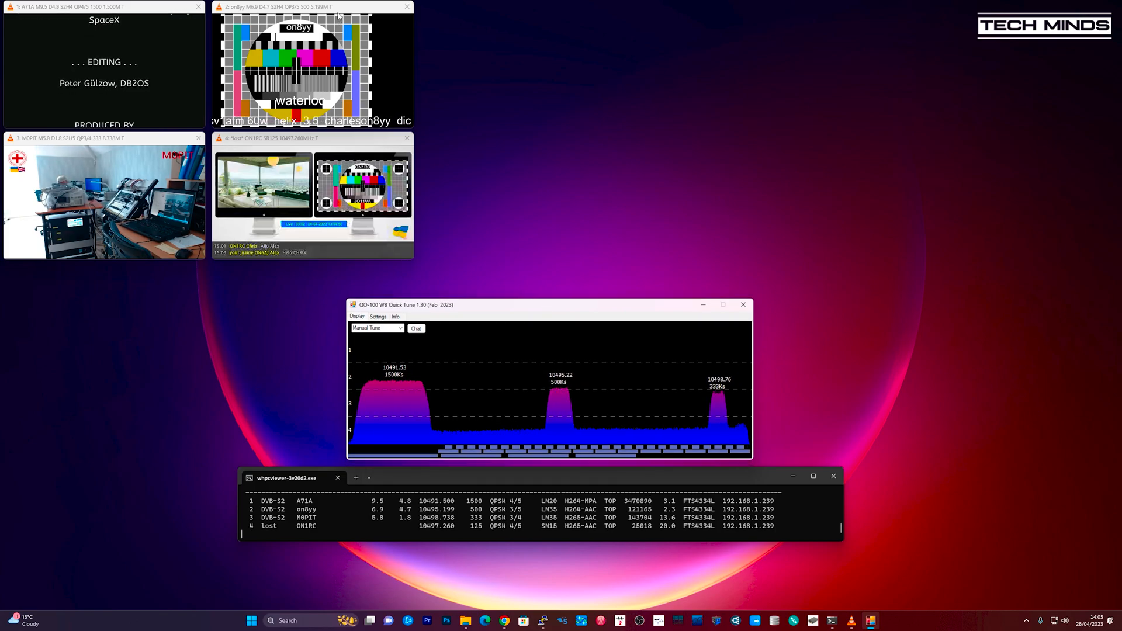
pyautogui.moveTo(338, 16); pyautogui.dragTo(732, 27)
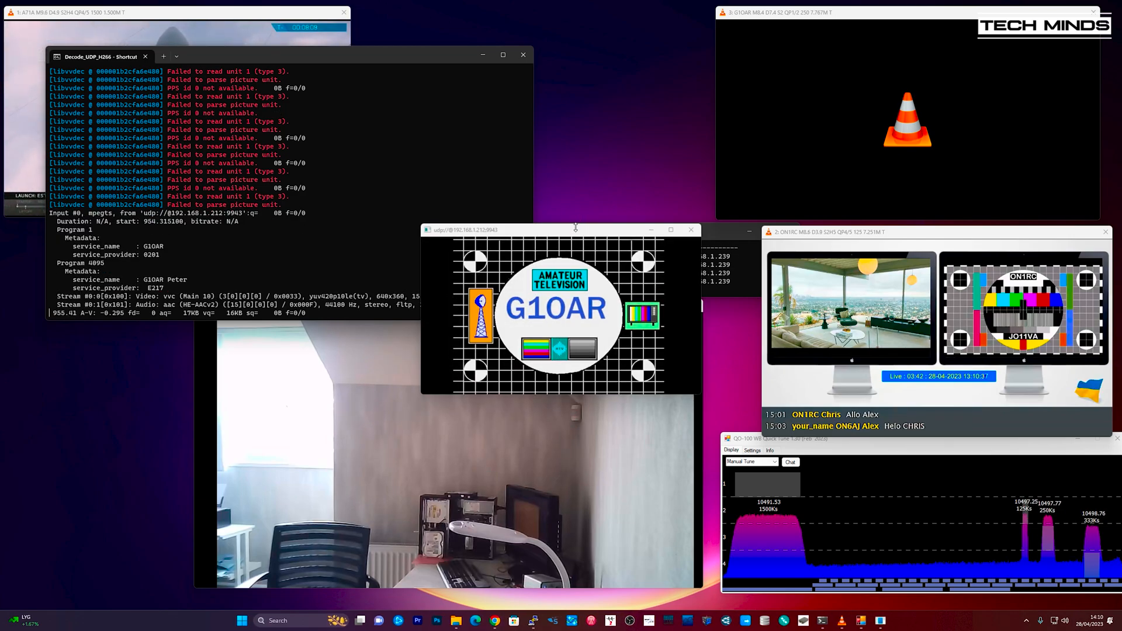
# Move the G10AR H.266 test-card window to the top of the desktop and enlarge it.
pyautogui.moveTo(570, 233); pyautogui.dragTo(552, 42)
pyautogui.moveTo(370, 54); pyautogui.dragTo(0, 71)
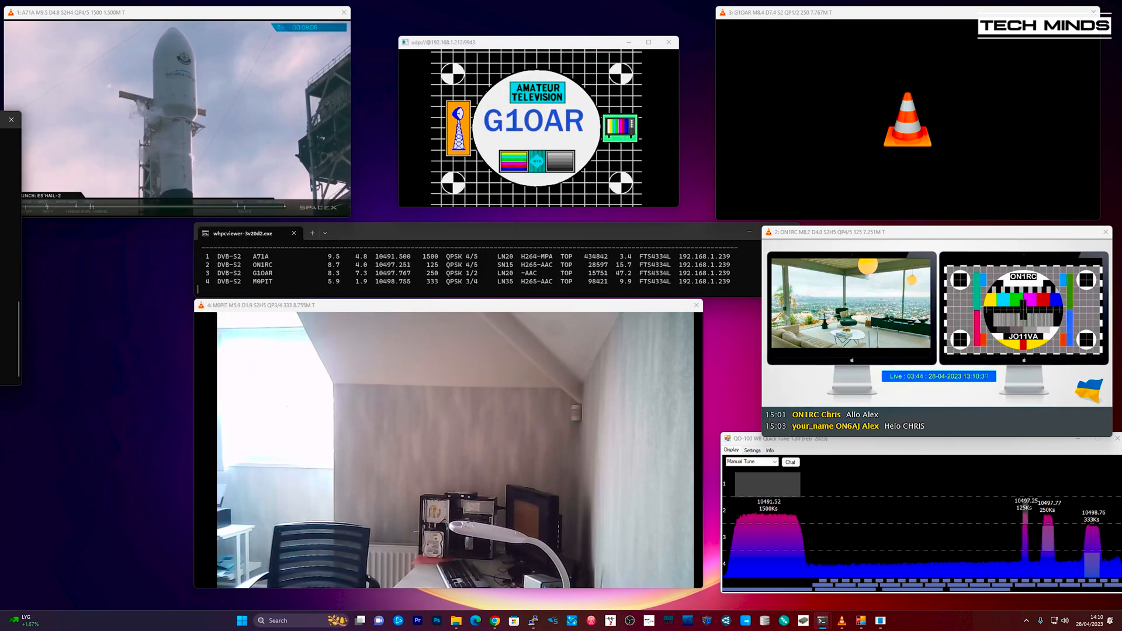
pyautogui.moveTo(491, 42); pyautogui.dragTo(452, 15)
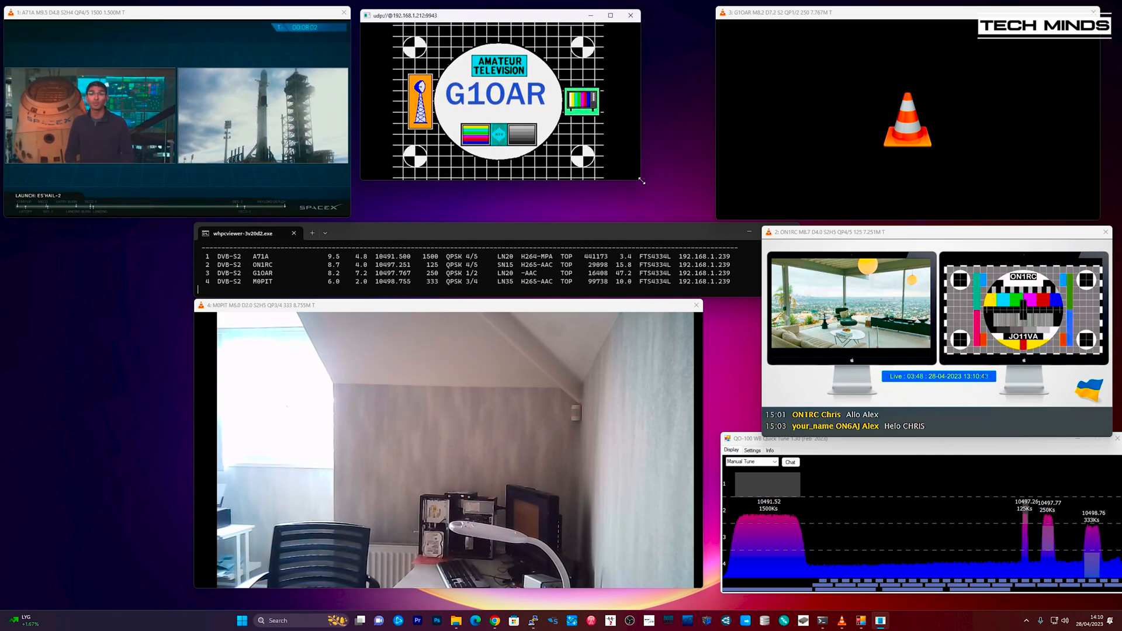
pyautogui.moveTo(640, 178); pyautogui.dragTo(693, 215)
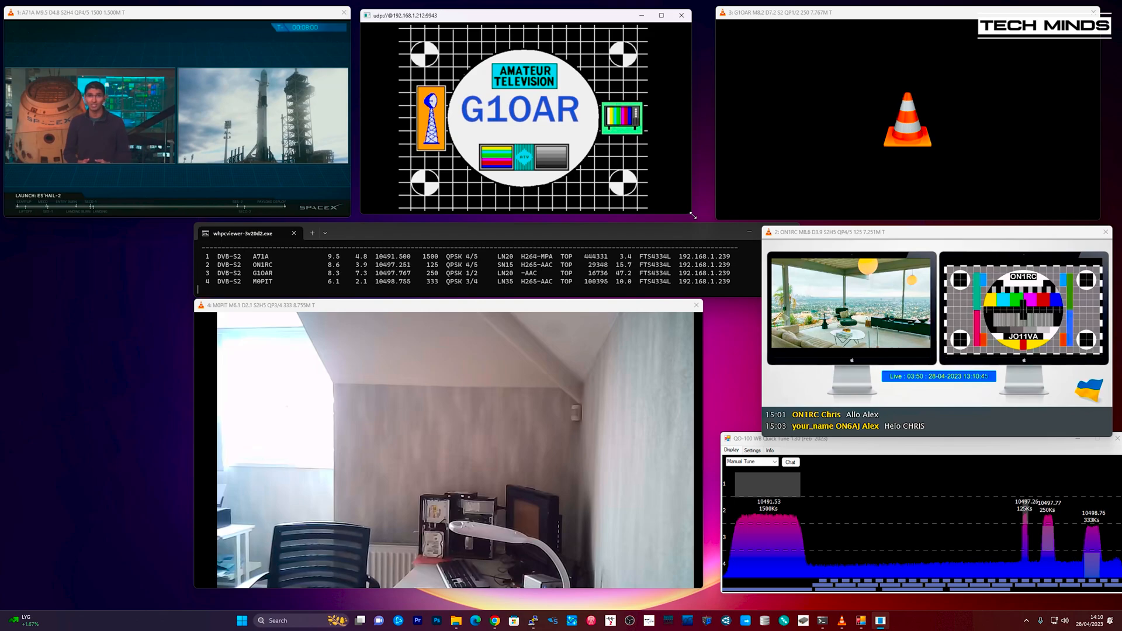